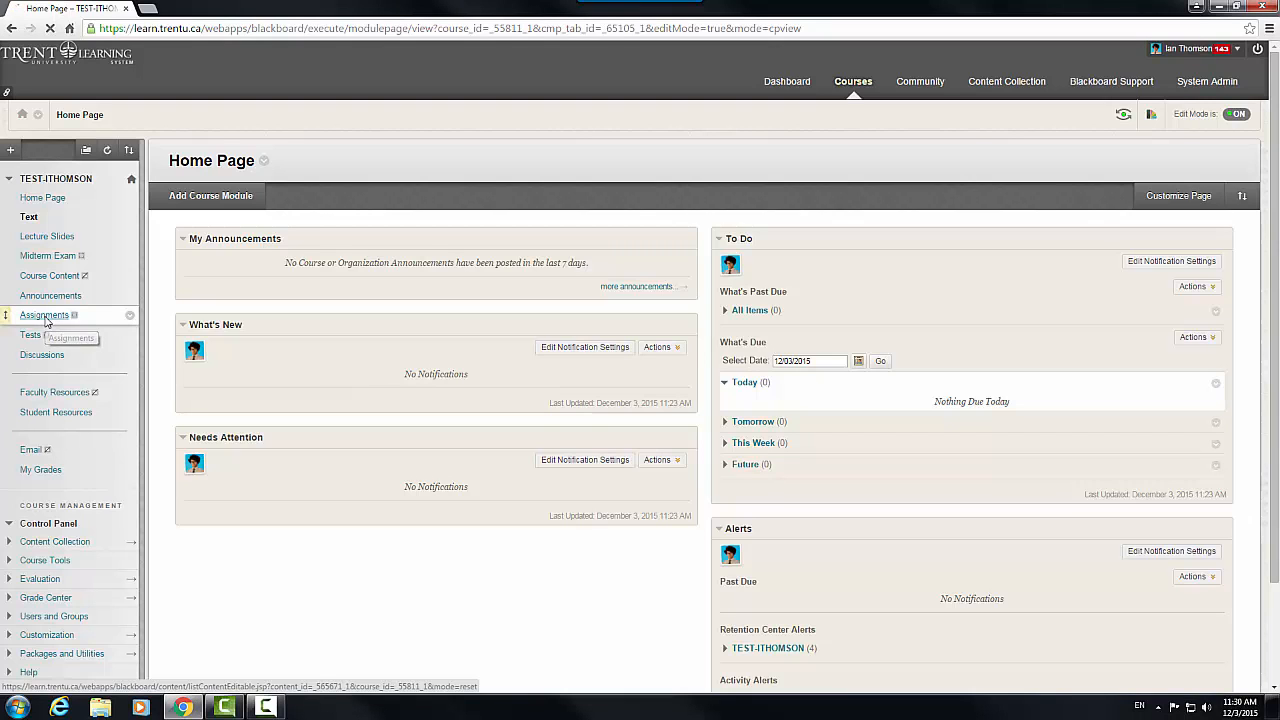
Start a new assignment in the course's Assignments area and name it "Assignment 1"
left_click(45, 318)
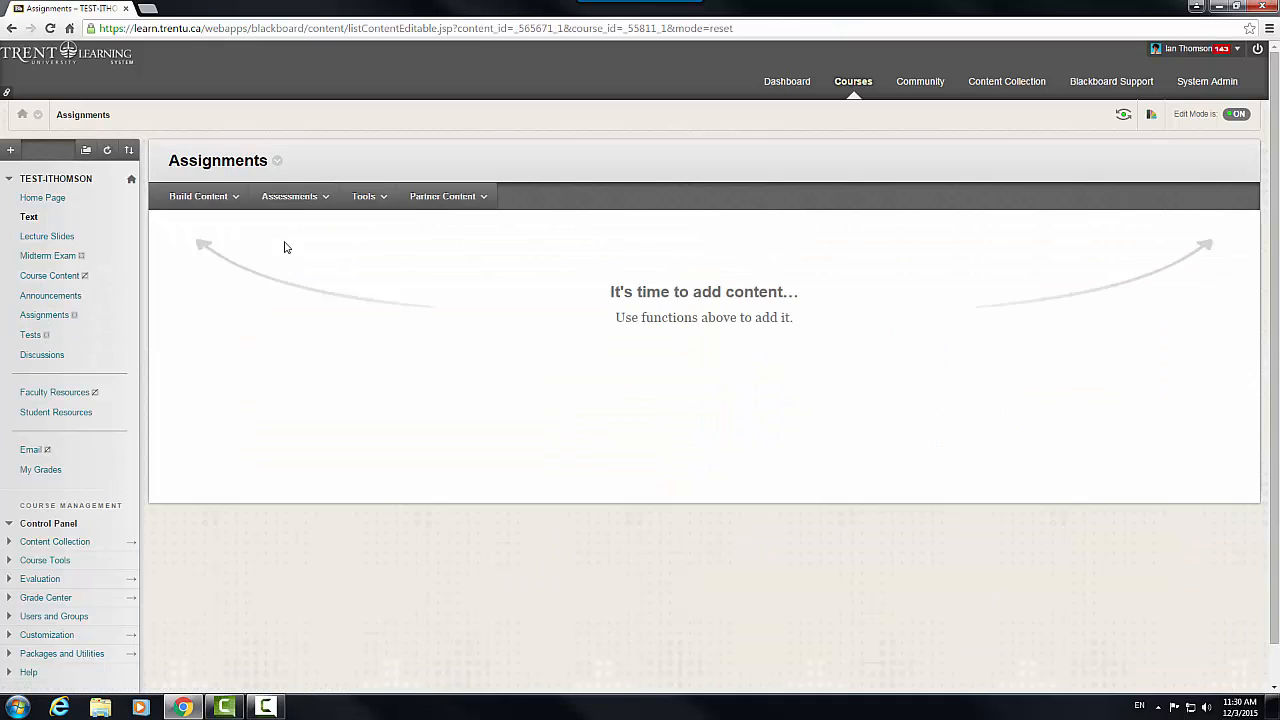
left_click(290, 205)
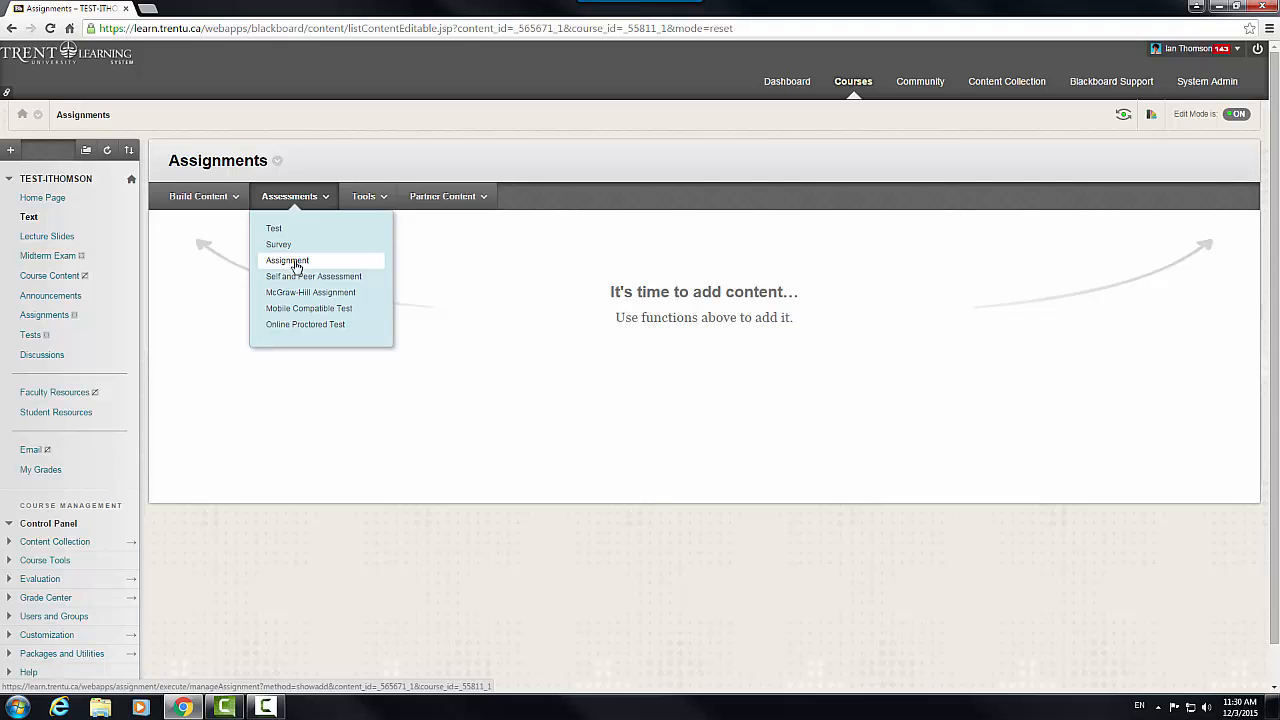
left_click(297, 262)
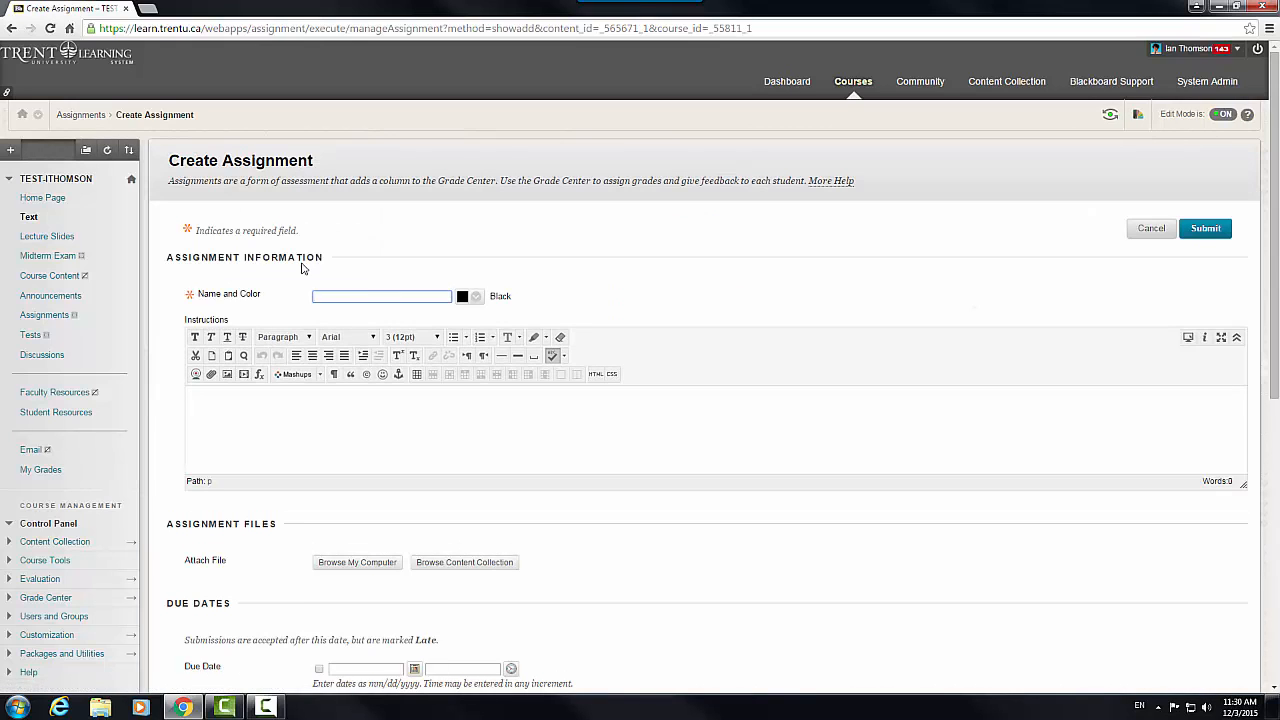
type("Assignment 1")
Enter the assignment instructions "Please upload assignment 1 documents here."
left_click(294, 414)
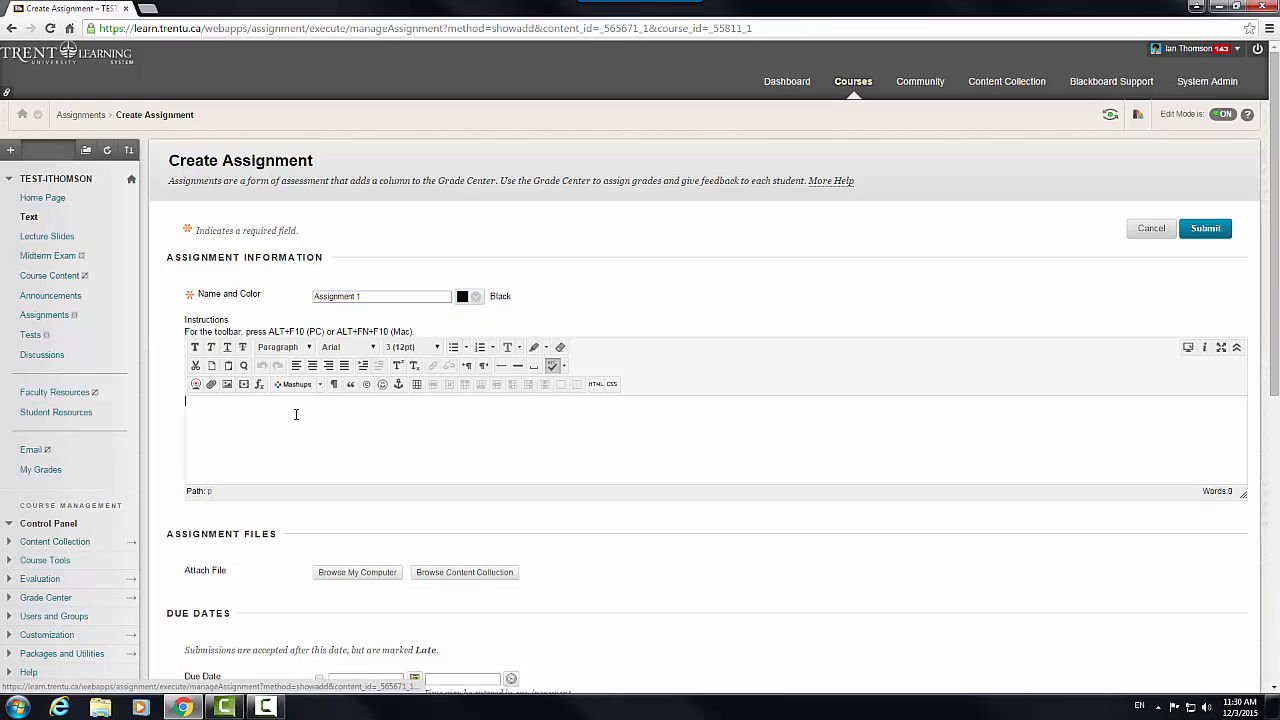
type("Pleas")
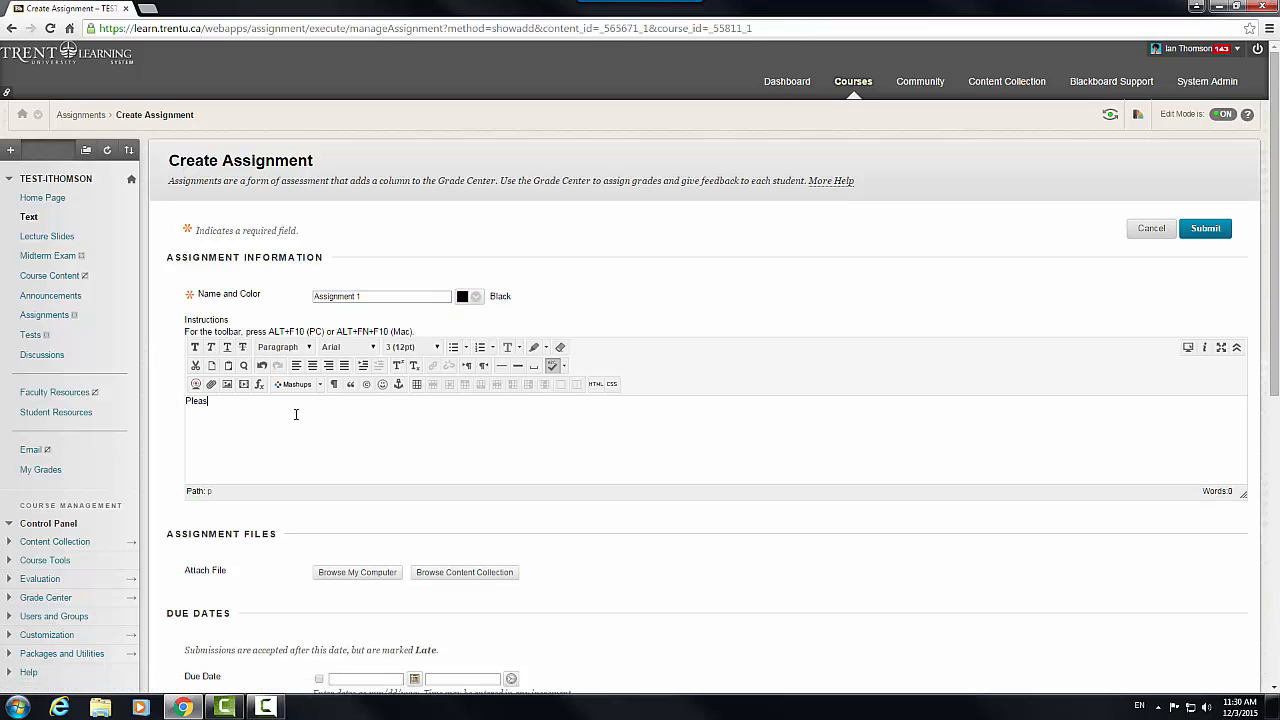
type("e upload assignment 1 documents here.")
Enable the assignment's due date and set it to 12/04/2015 at 4:00 PM
scroll(336, 402, "down", 4)
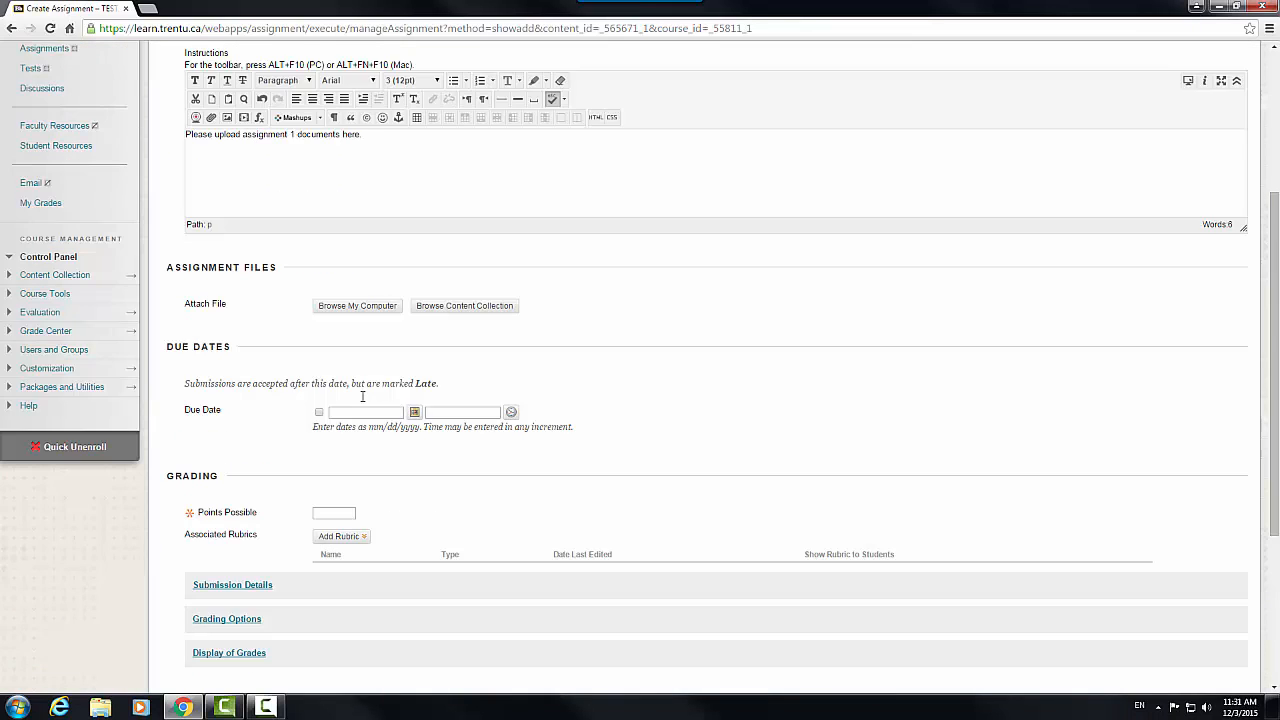
scroll(343, 404, "up", 2)
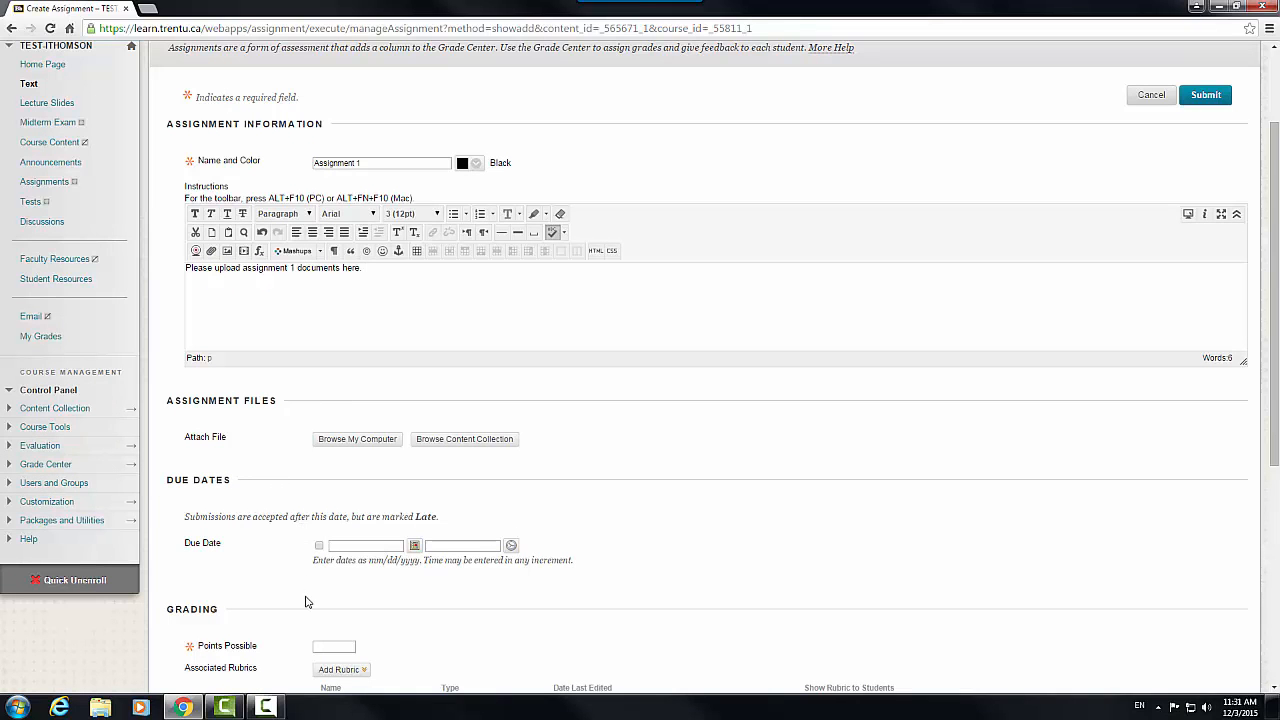
scroll(307, 602, "down", 2)
scroll(307, 602, "up", 2)
left_click_drag(183, 547, 254, 547)
left_click(319, 545)
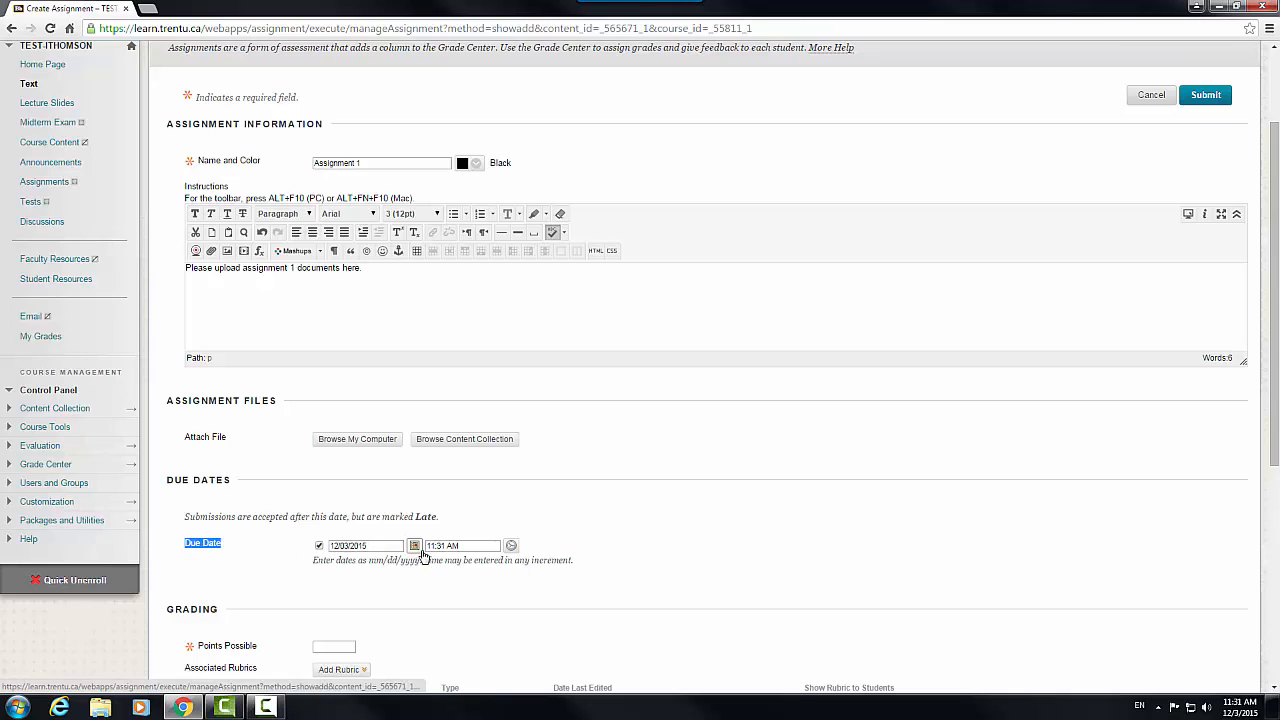
left_click(414, 545)
left_click(522, 471)
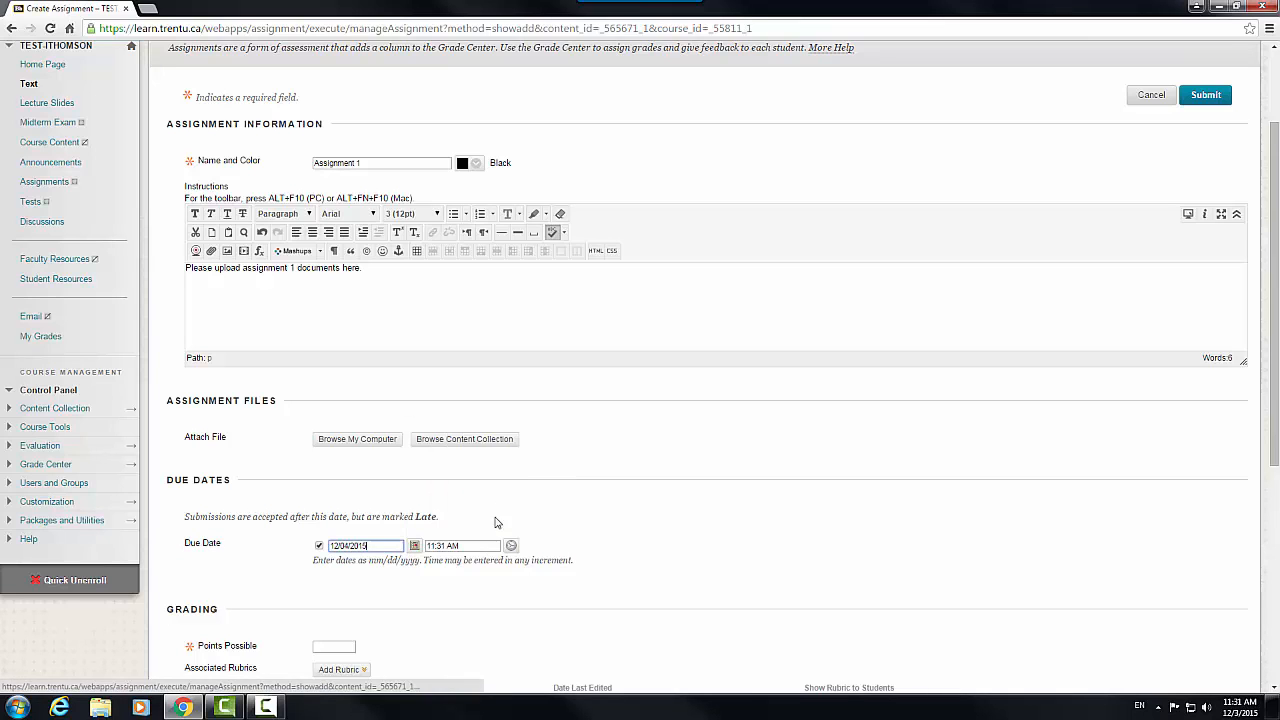
left_click(488, 545)
type("4:0")
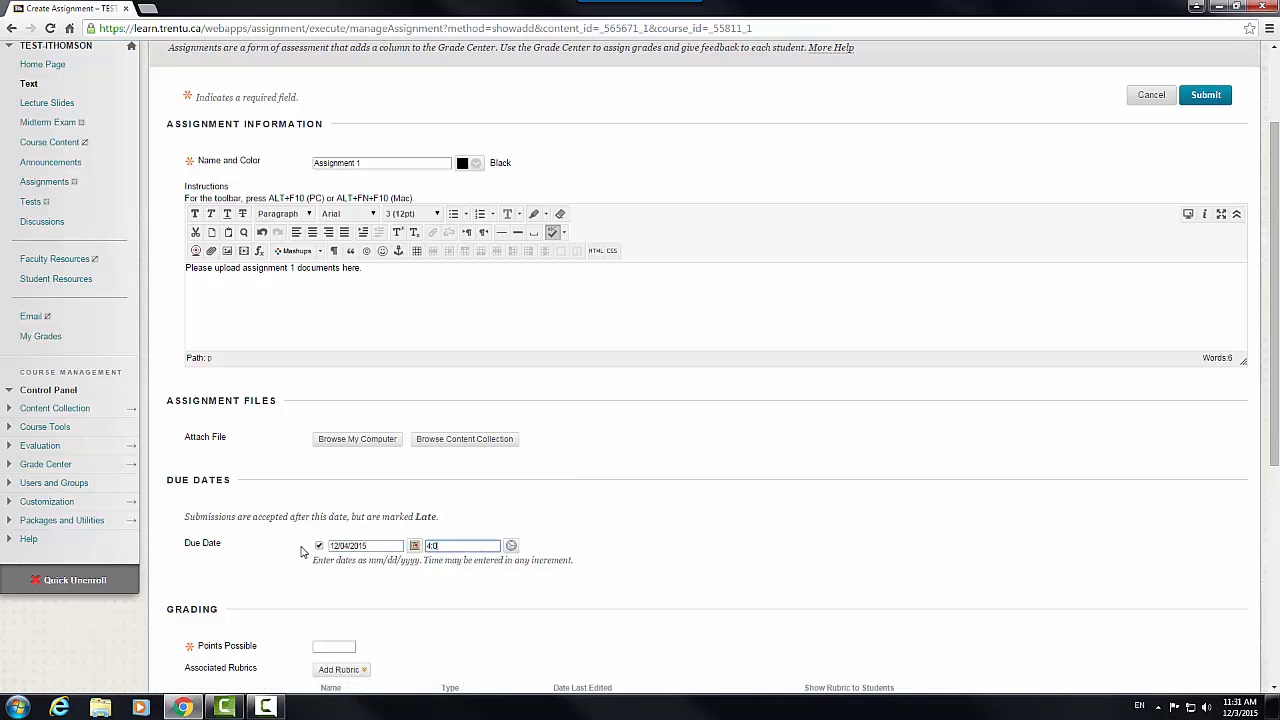
type("0 PM")
key("Tab")
Set the points possible to 100 and show the options for adding a rubric
scroll(384, 548, "down", 2)
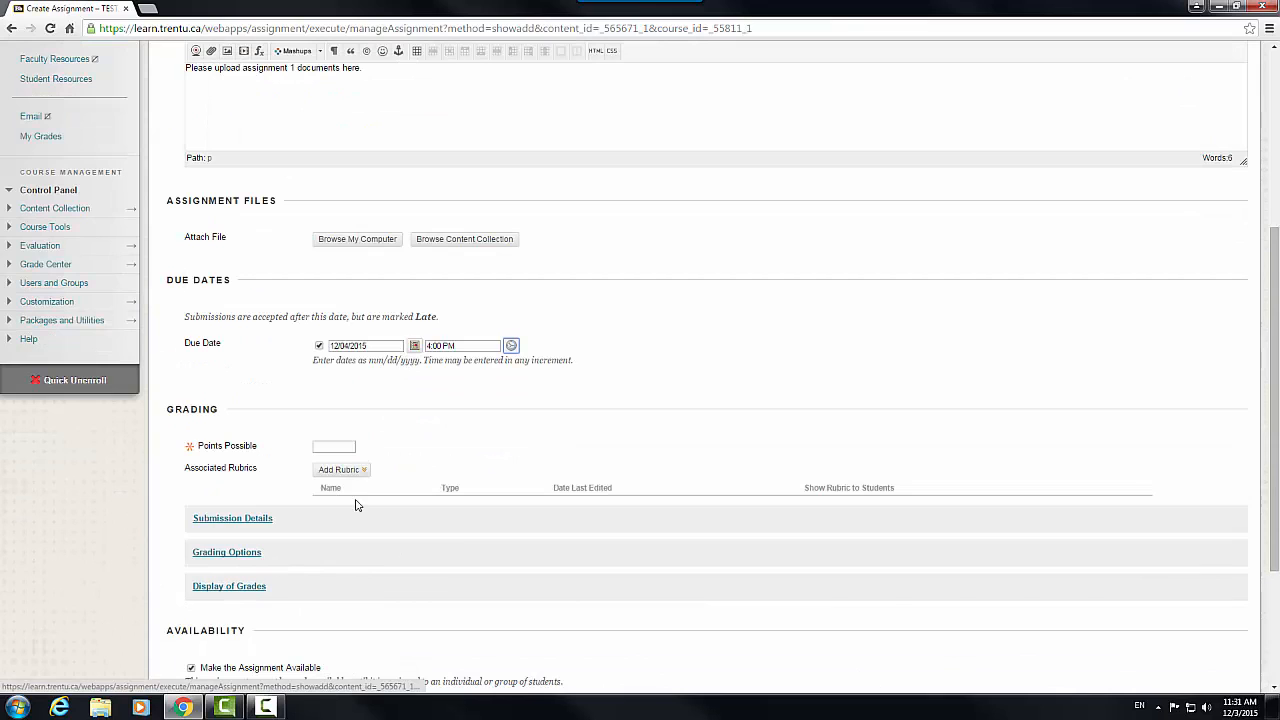
left_click(334, 447)
type("100")
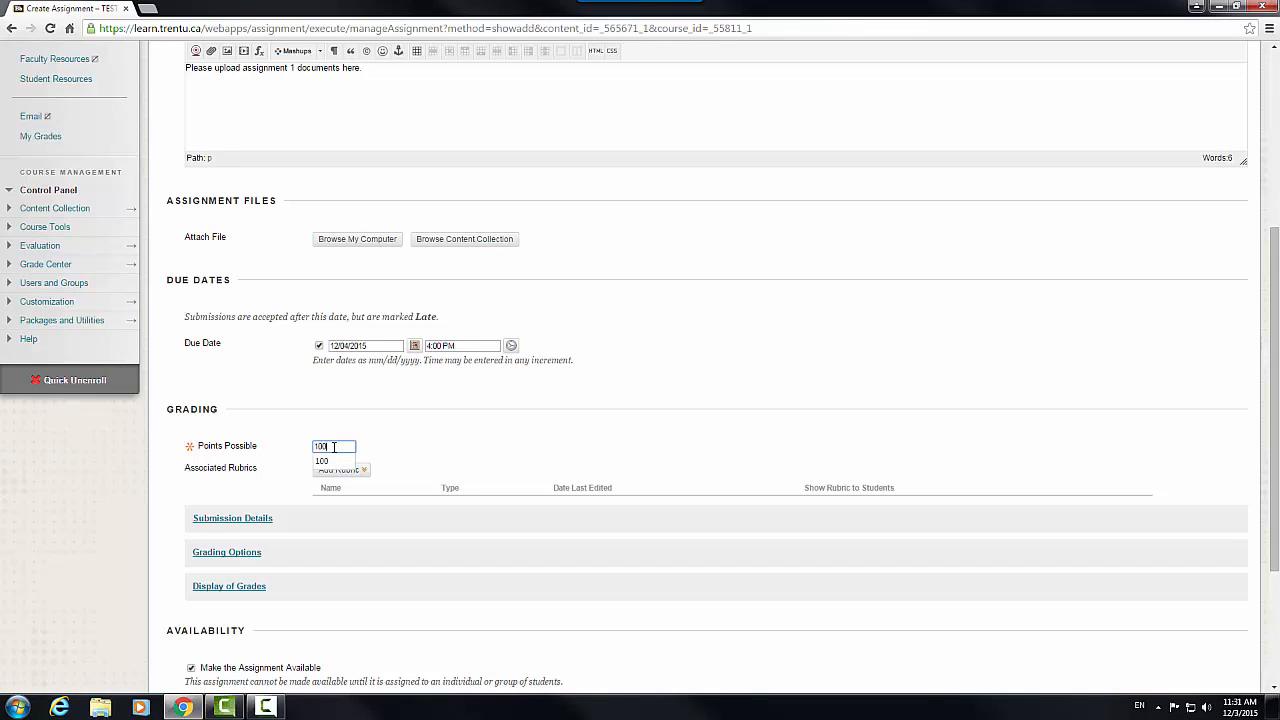
left_click(338, 470)
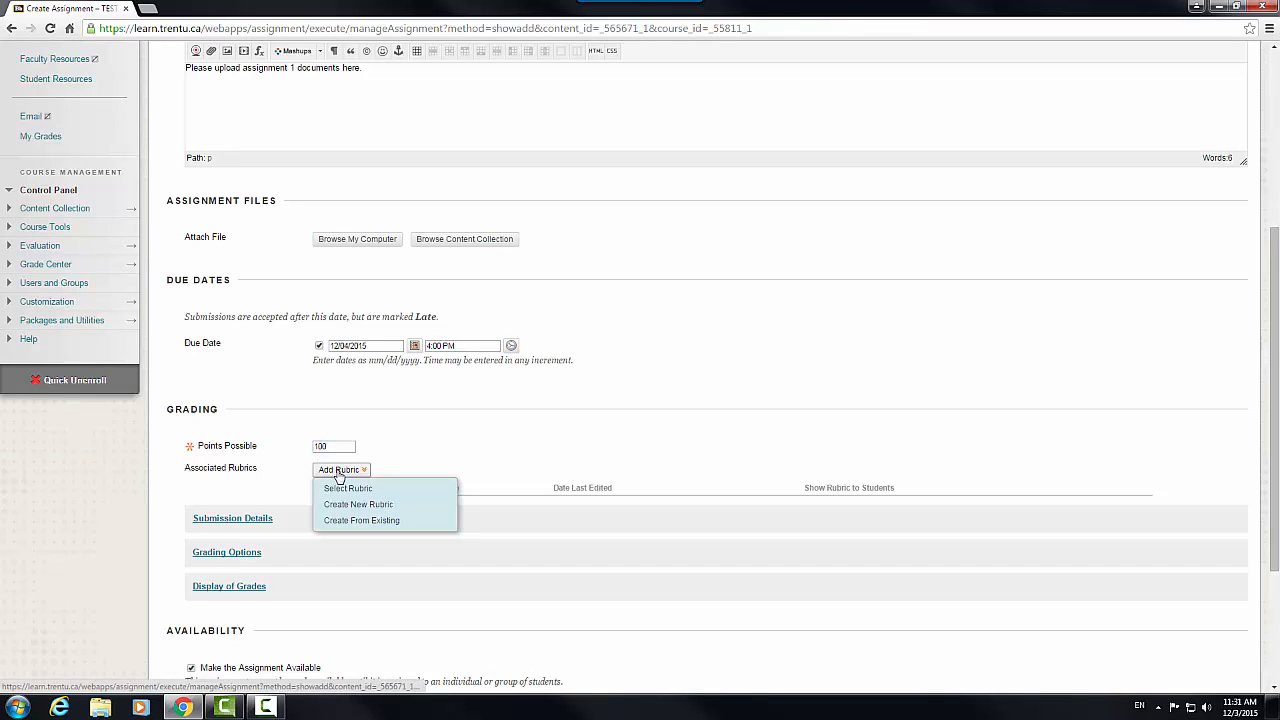
Enable the SafeAssign plagiarism check in the submission details and submit the new assignment
scroll(230, 472, "down", 2)
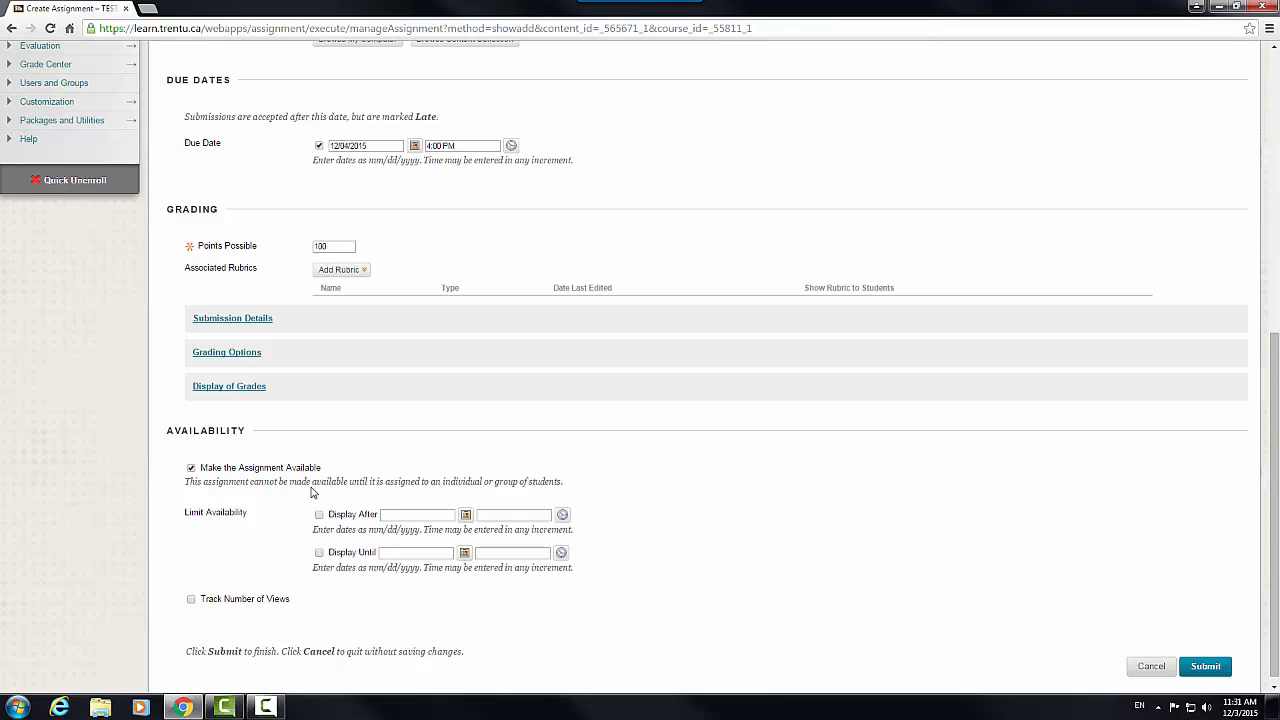
left_click(258, 328)
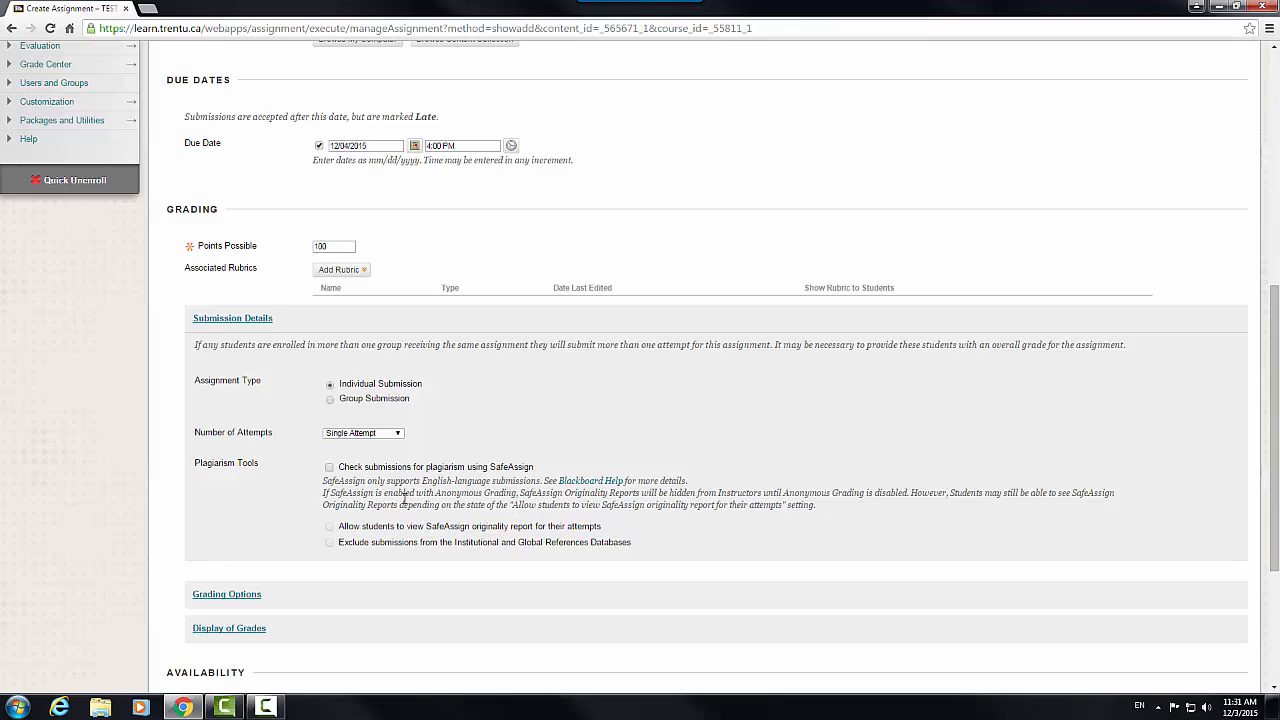
left_click(329, 468)
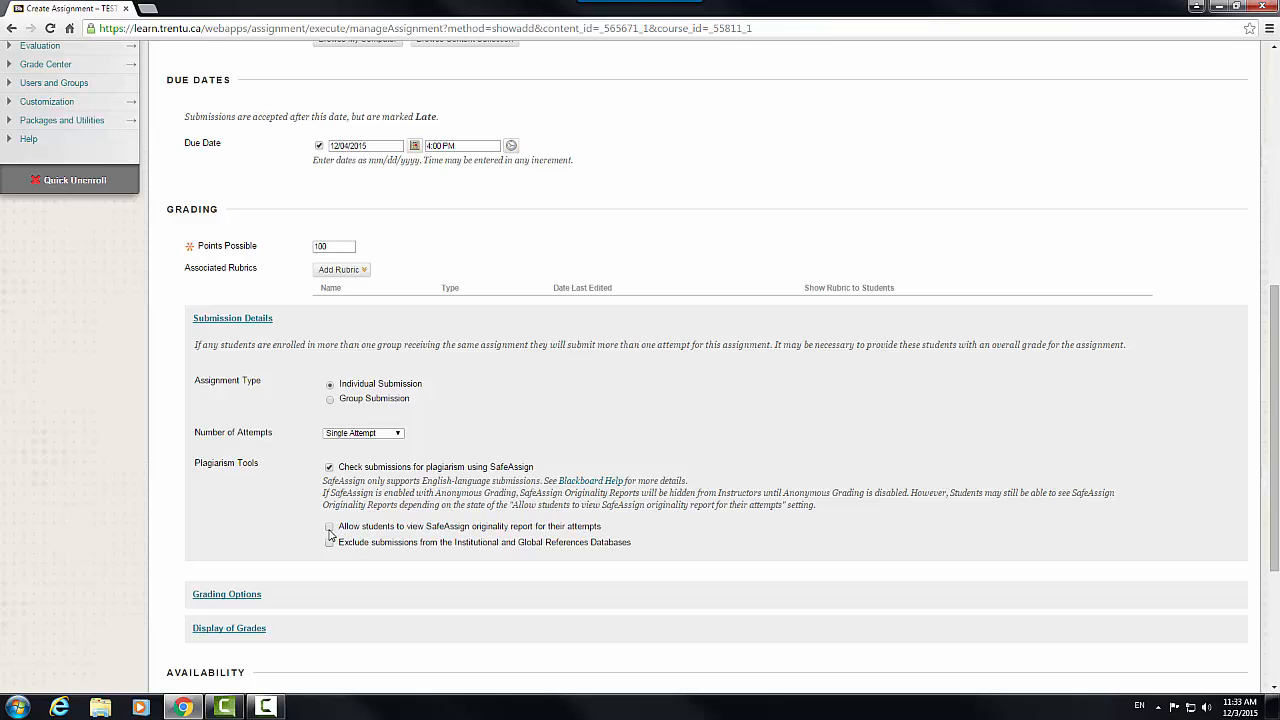
scroll(333, 535, "down", 1)
scroll(331, 537, "down", 1)
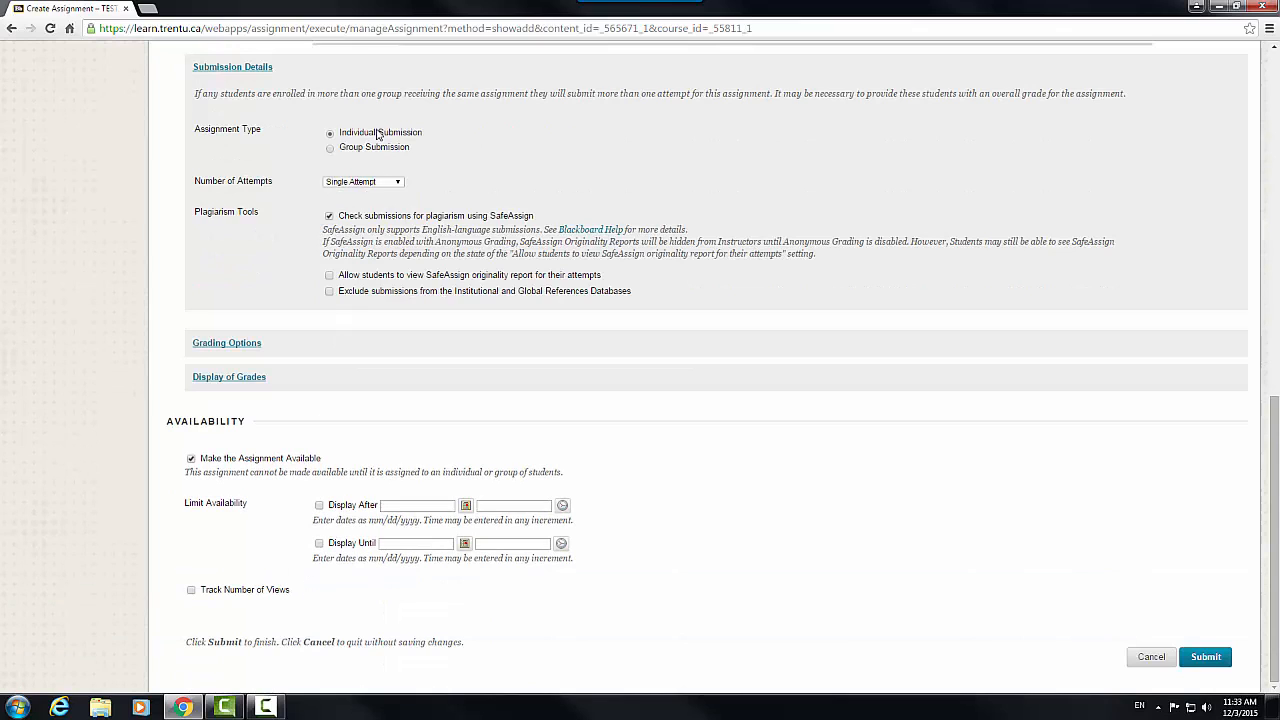
left_click(1208, 660)
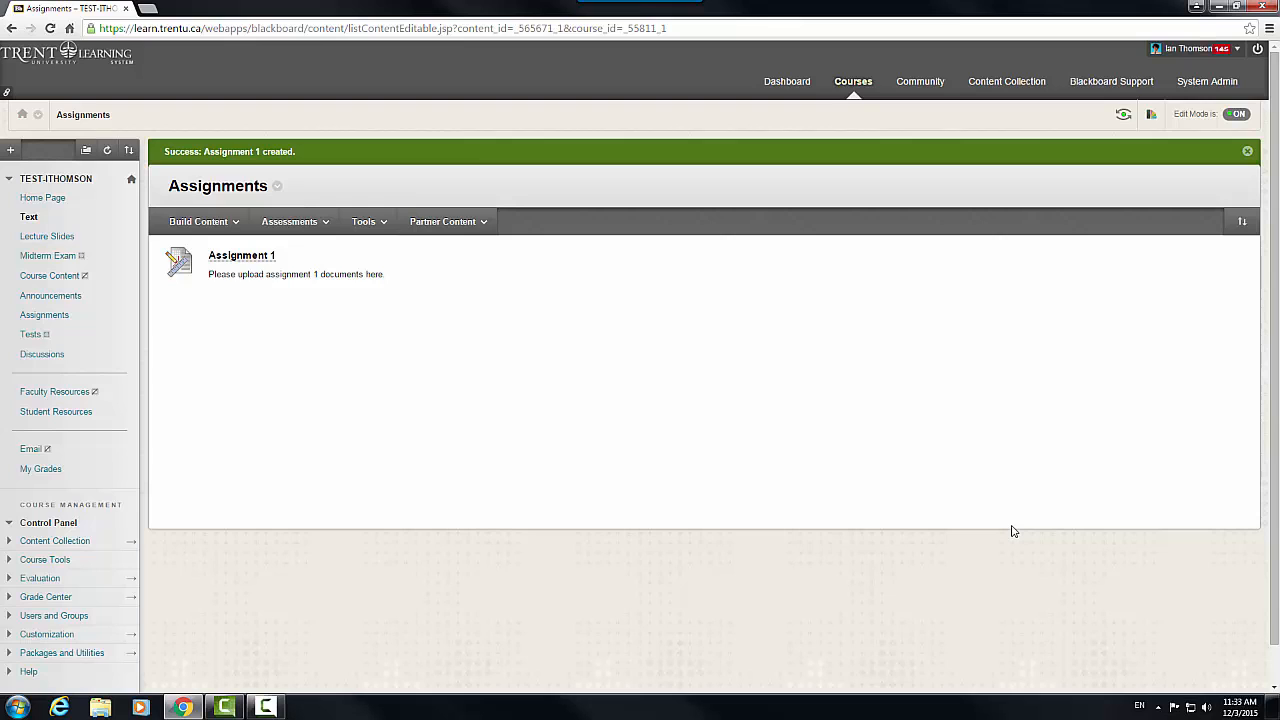
Enter student preview mode and open Assignment 1 from the course's Assignments area
left_click(1124, 122)
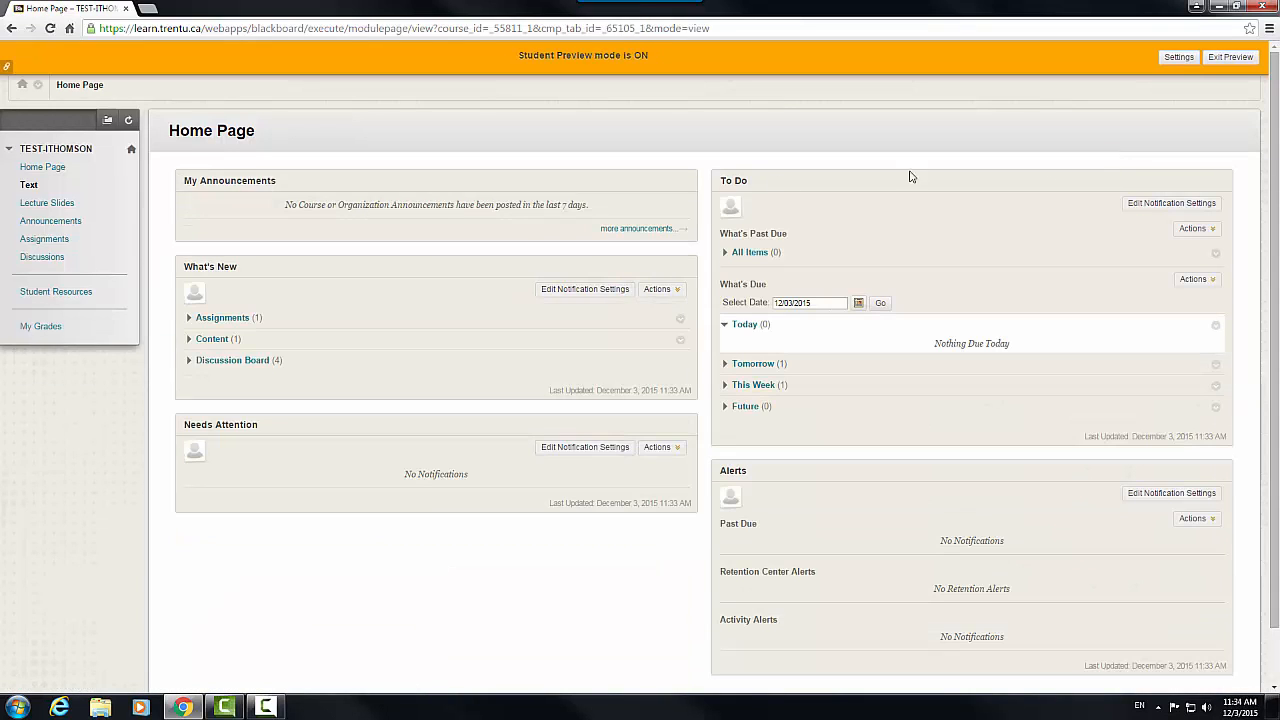
left_click(45, 239)
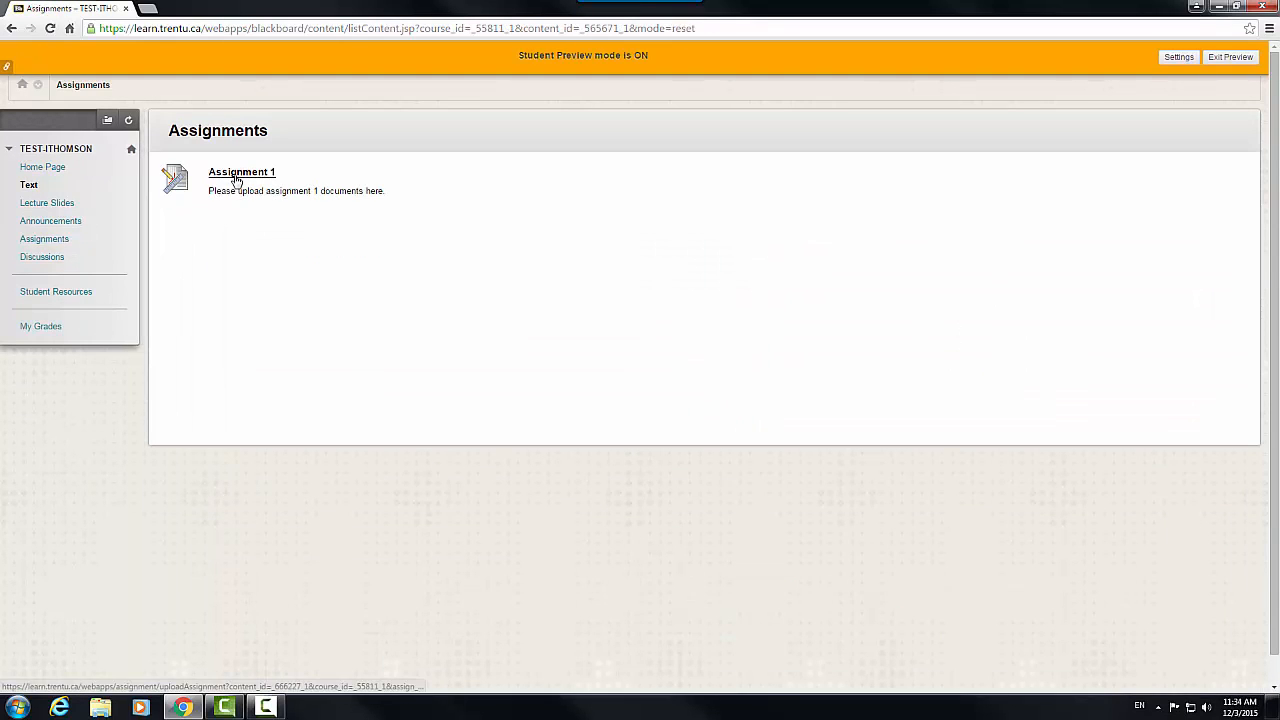
left_click(236, 177)
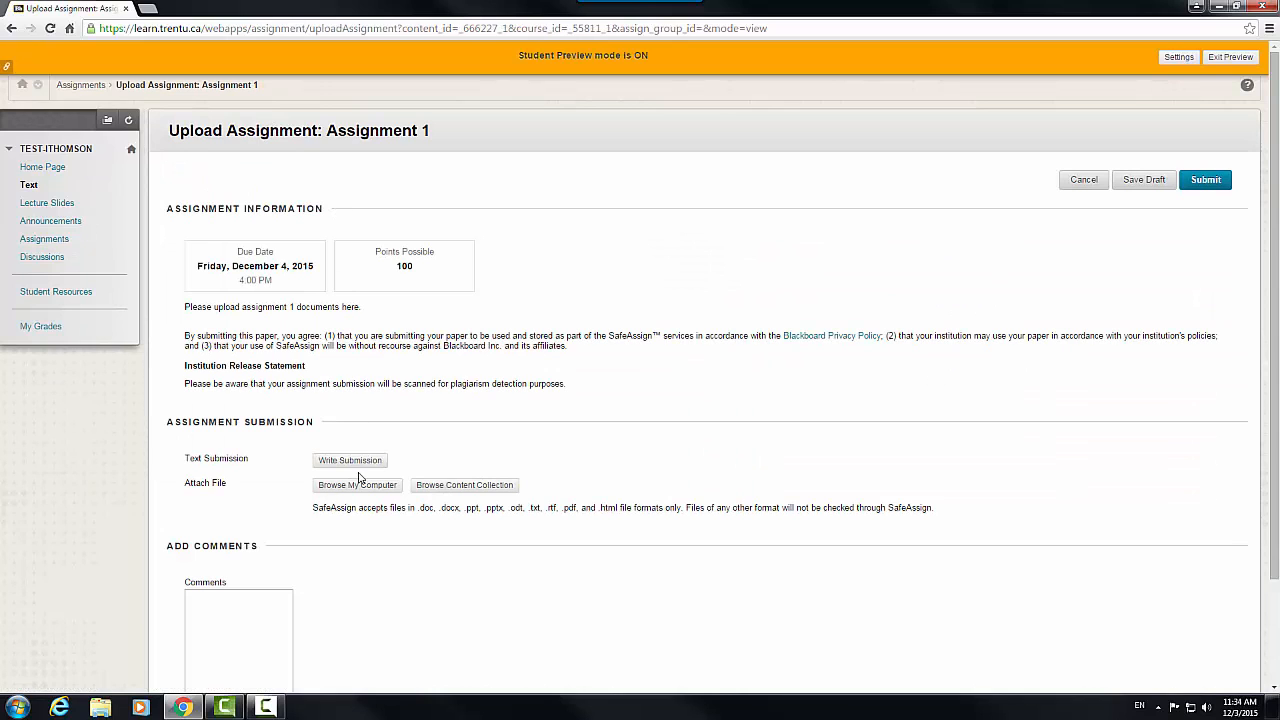
Attach the TechBulletin text file from the computer, submit the assignment, and close the submission history
left_click(365, 487)
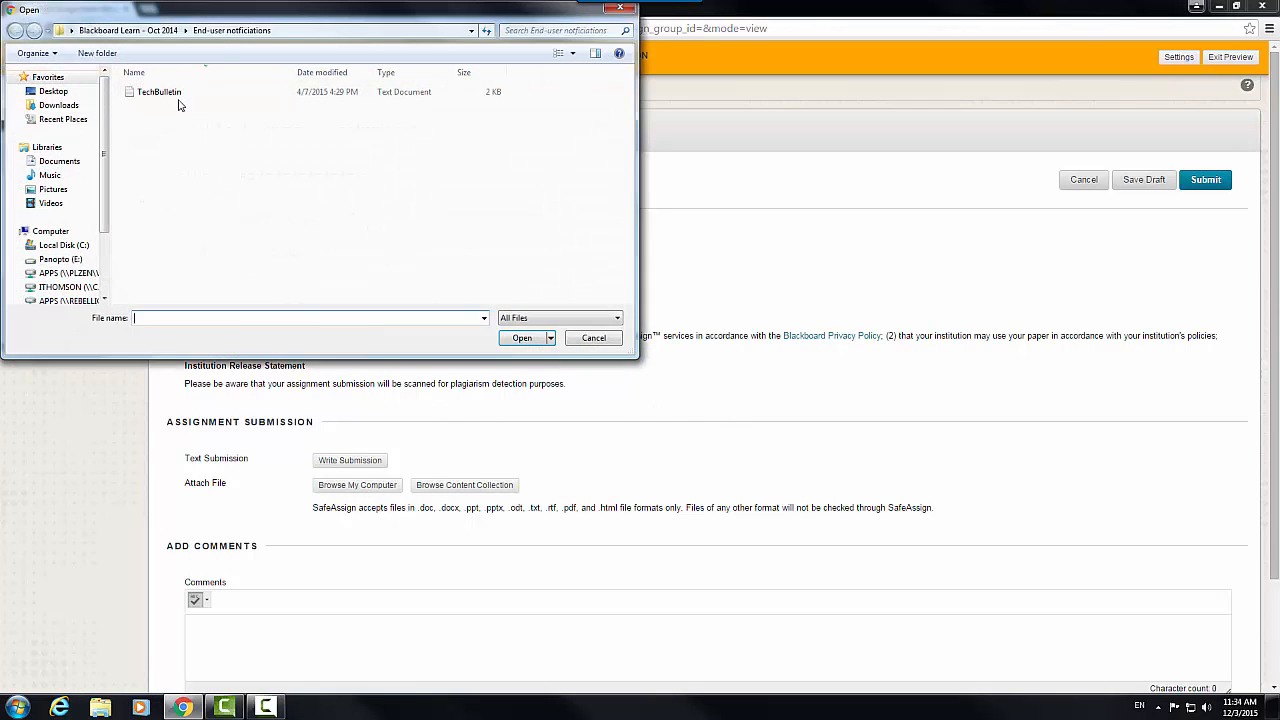
double_click(161, 92)
scroll(1190, 470, "down", 2)
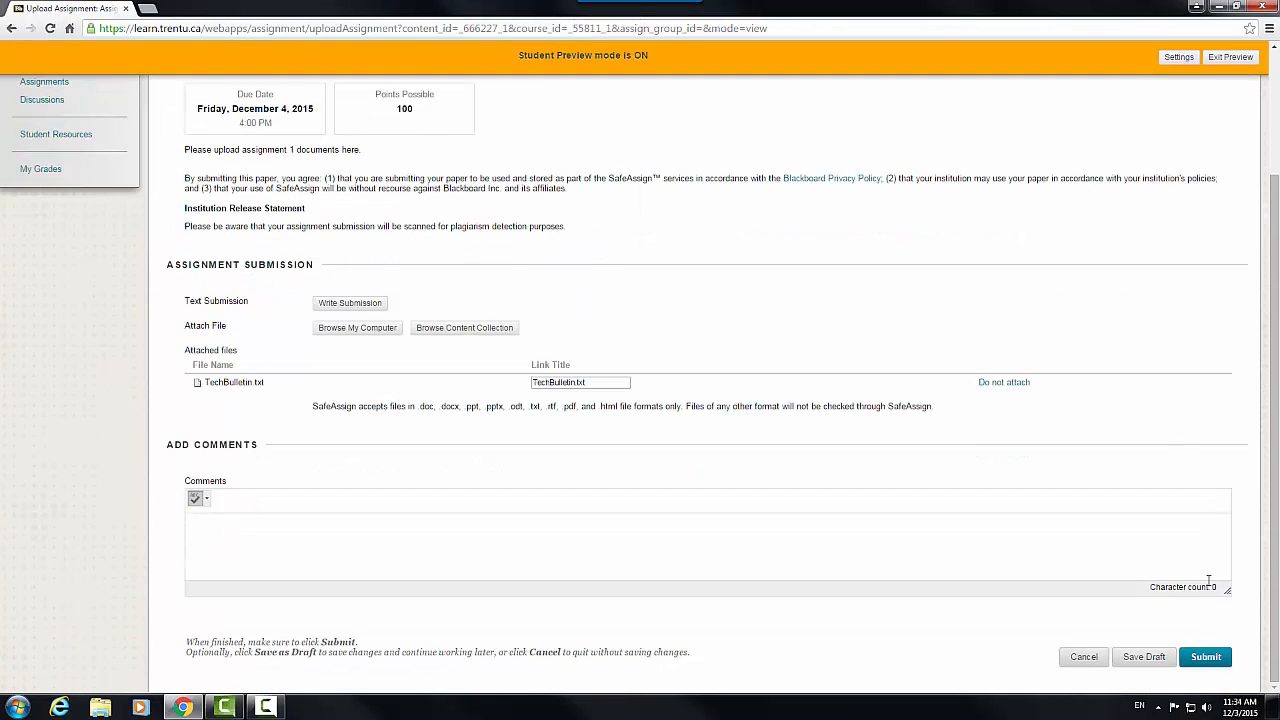
left_click(1206, 657)
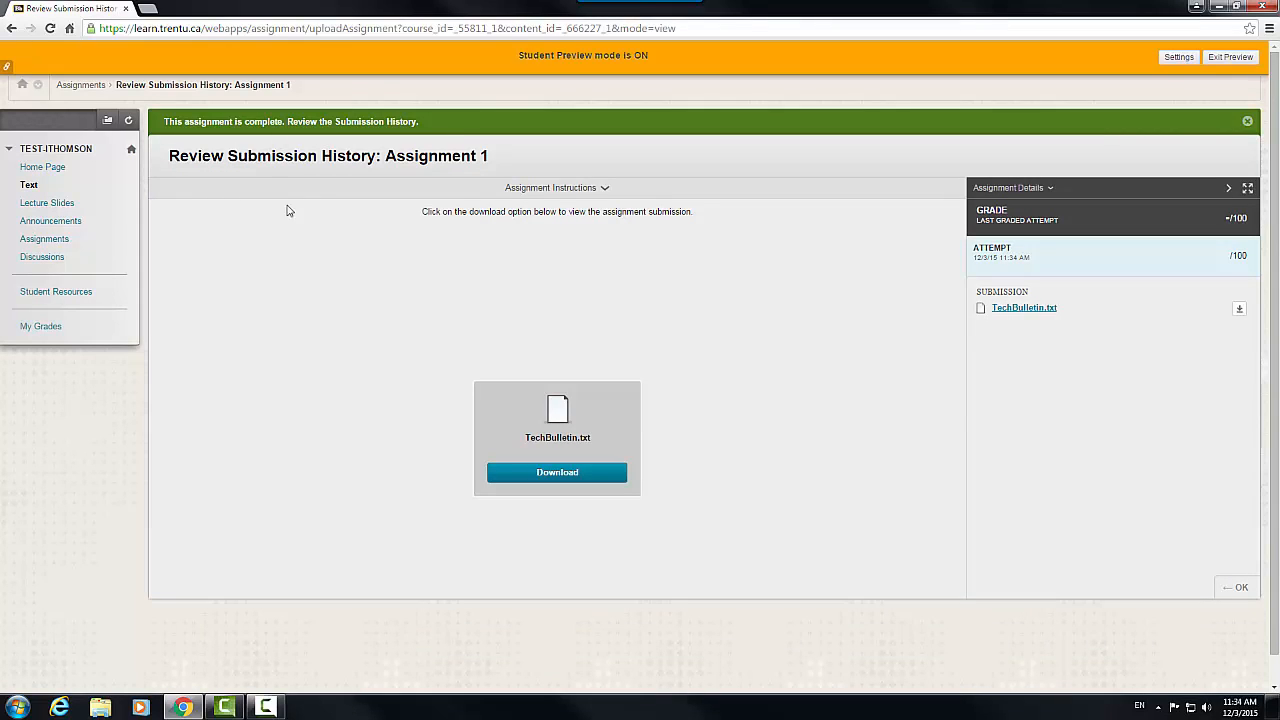
left_click(1233, 588)
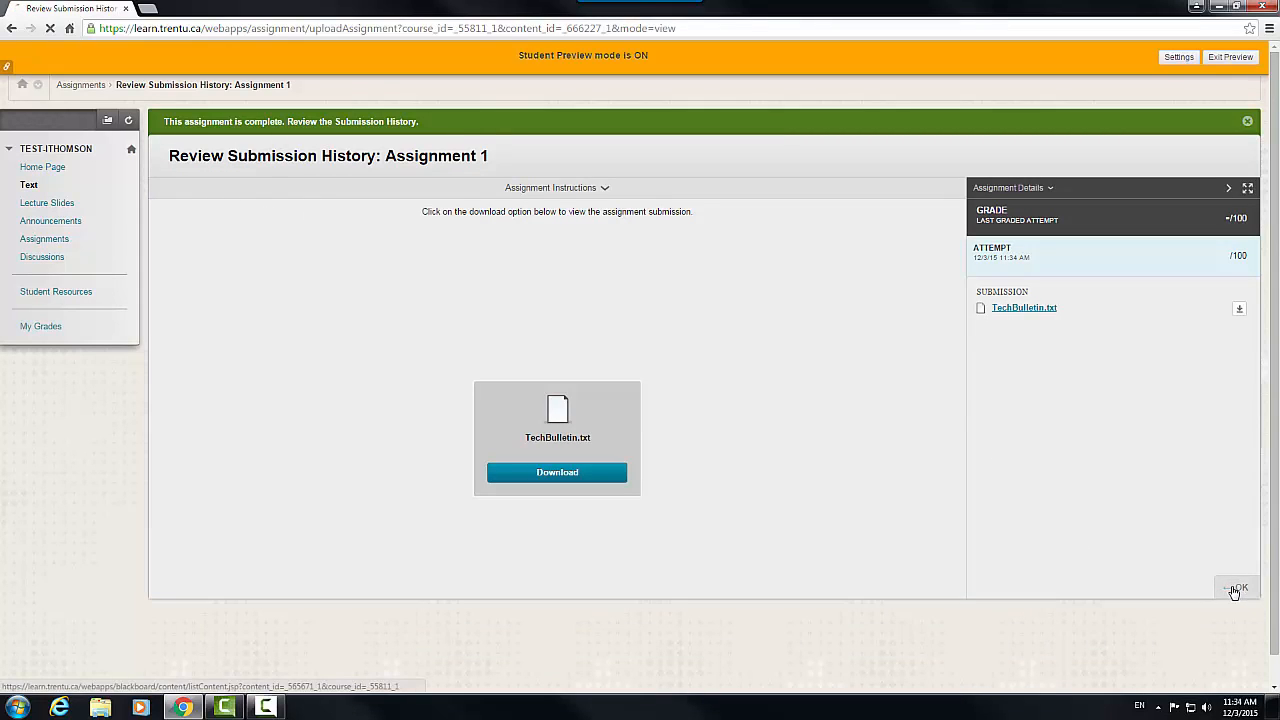